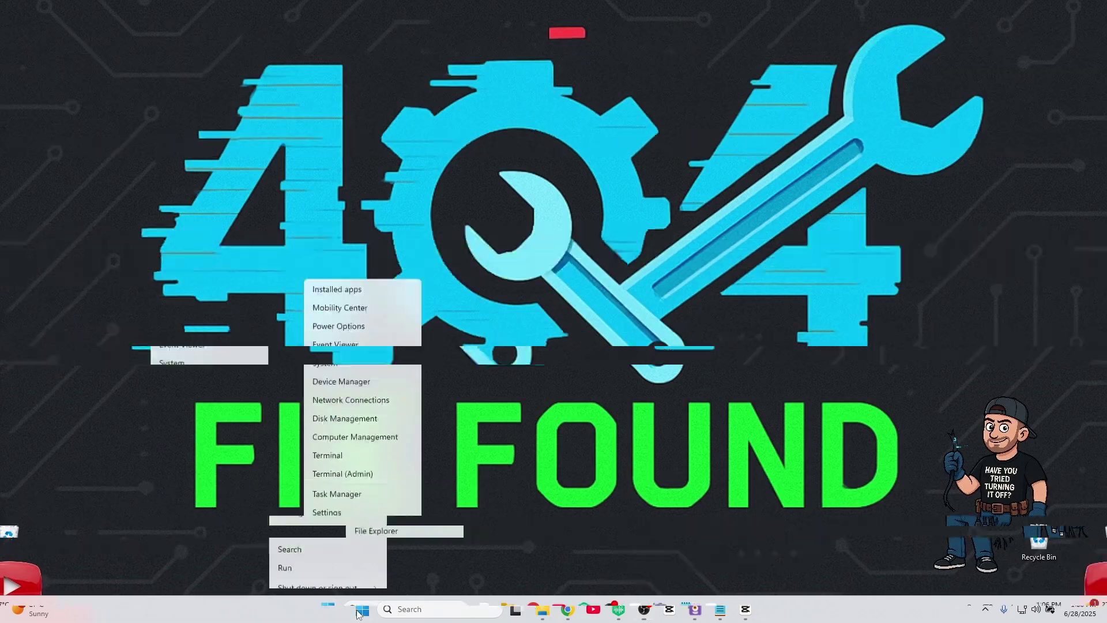
- Disable and then re-enable the Realtek USB GbE Family Controller in Device Manager
{"action": "left_click", "coordinate": [345, 354]}
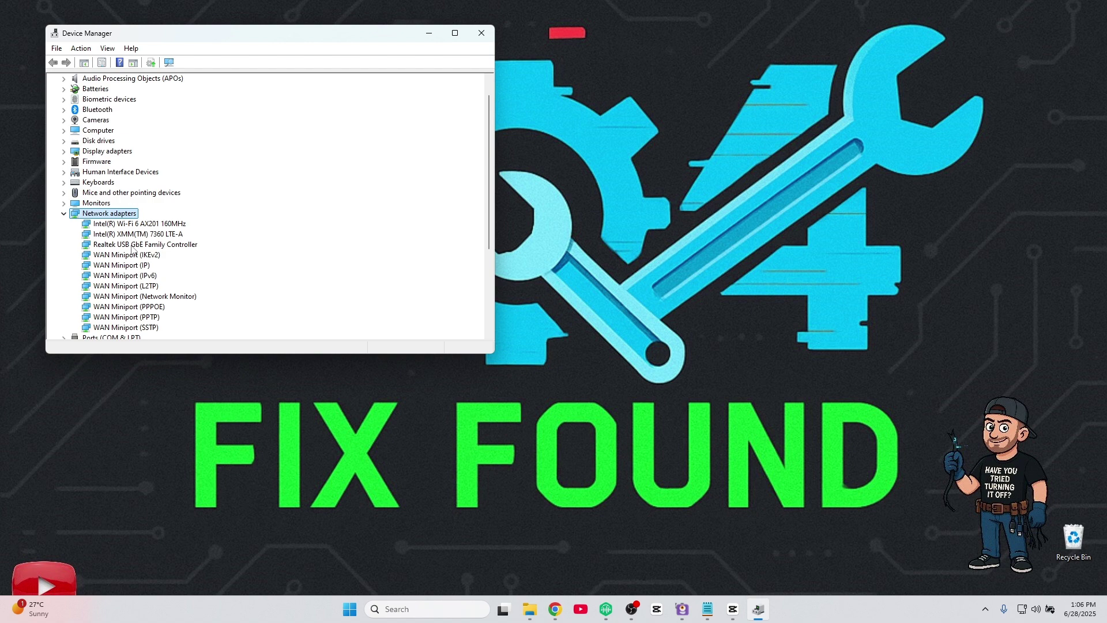
{"action": "right_click", "coordinate": [132, 245]}
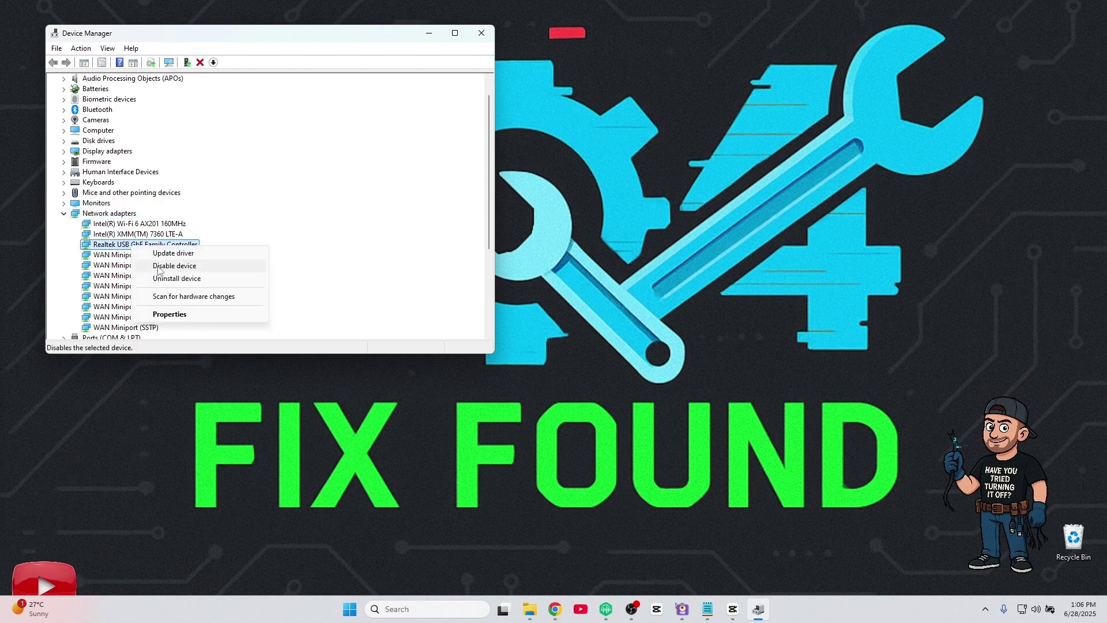
{"action": "left_click", "coordinate": [174, 265]}
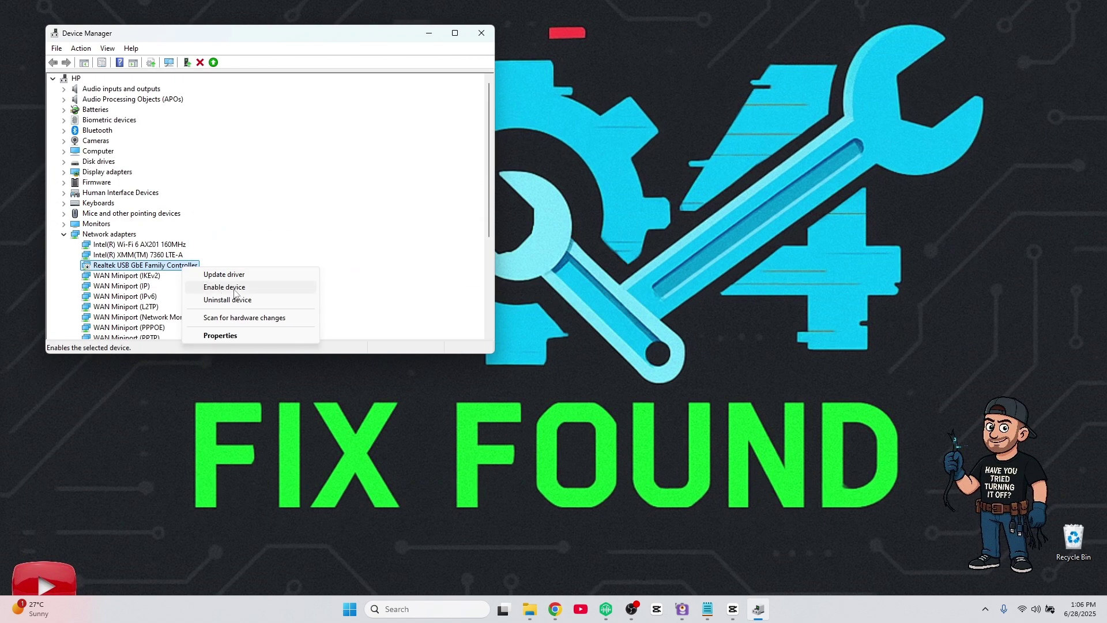
{"action": "left_click", "coordinate": [234, 288]}
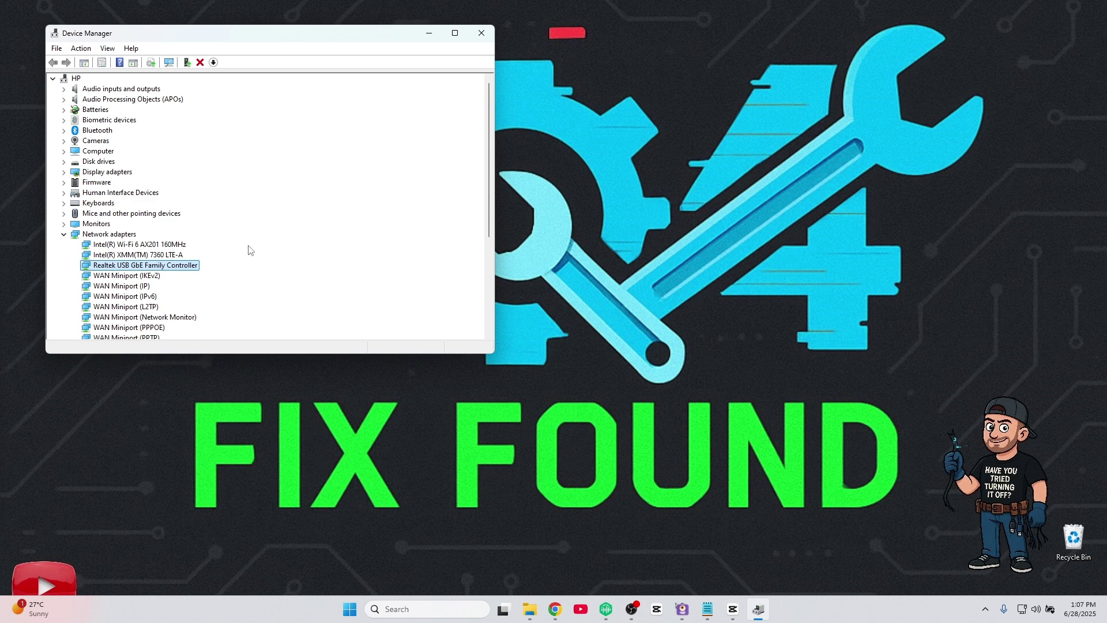
- Search automatically for a Realtek USB GbE driver update; the best driver is already installed
{"action": "right_click", "coordinate": [195, 266]}
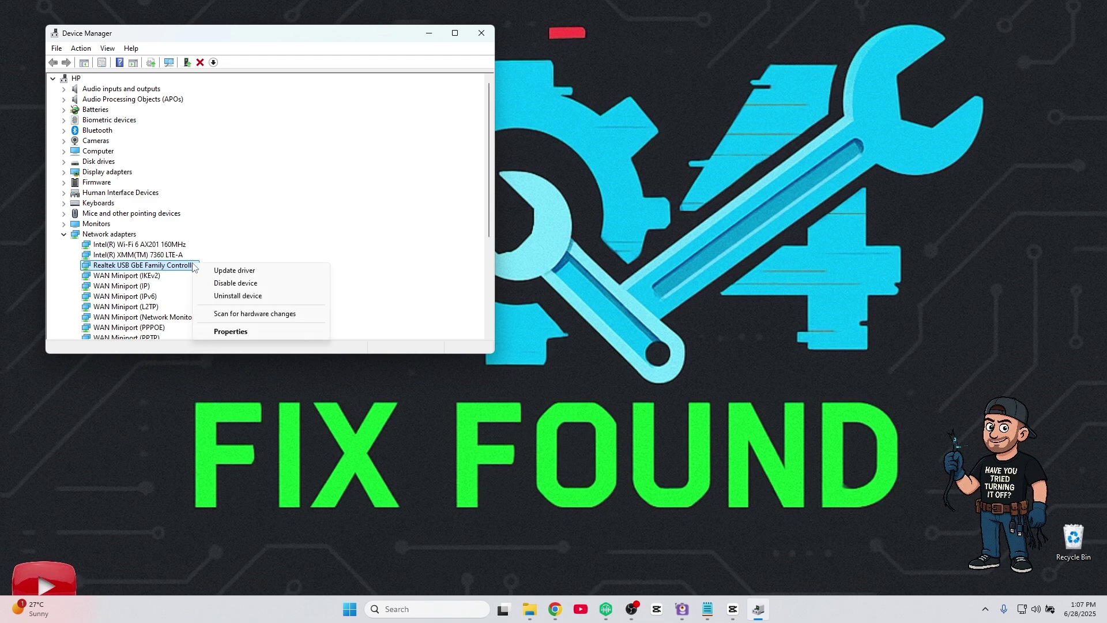
{"action": "left_click", "coordinate": [264, 271]}
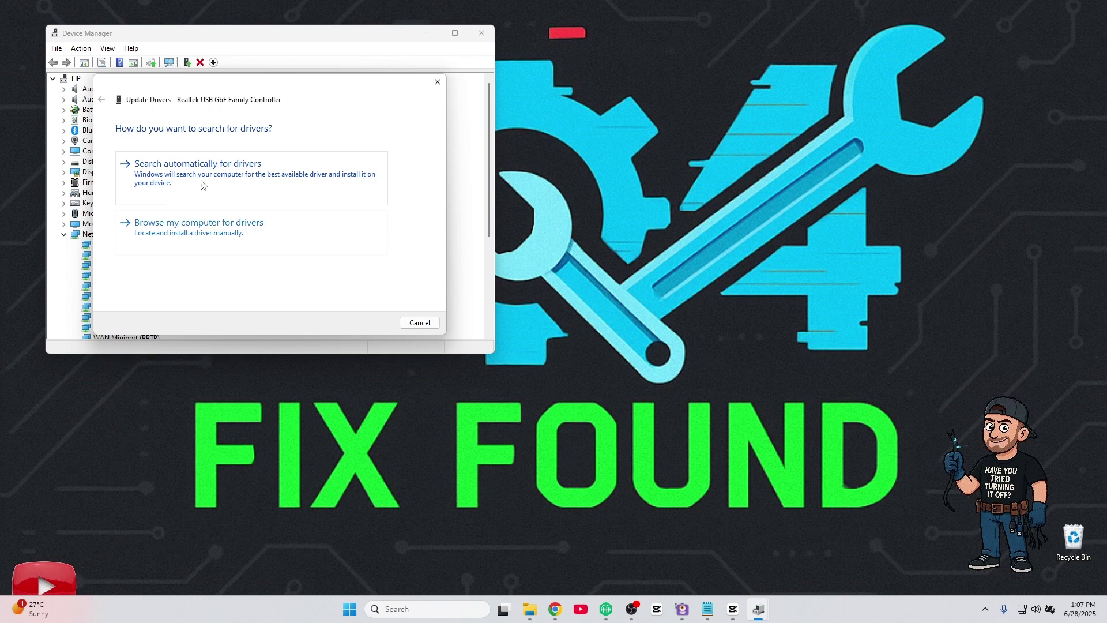
{"action": "left_click", "coordinate": [203, 184]}
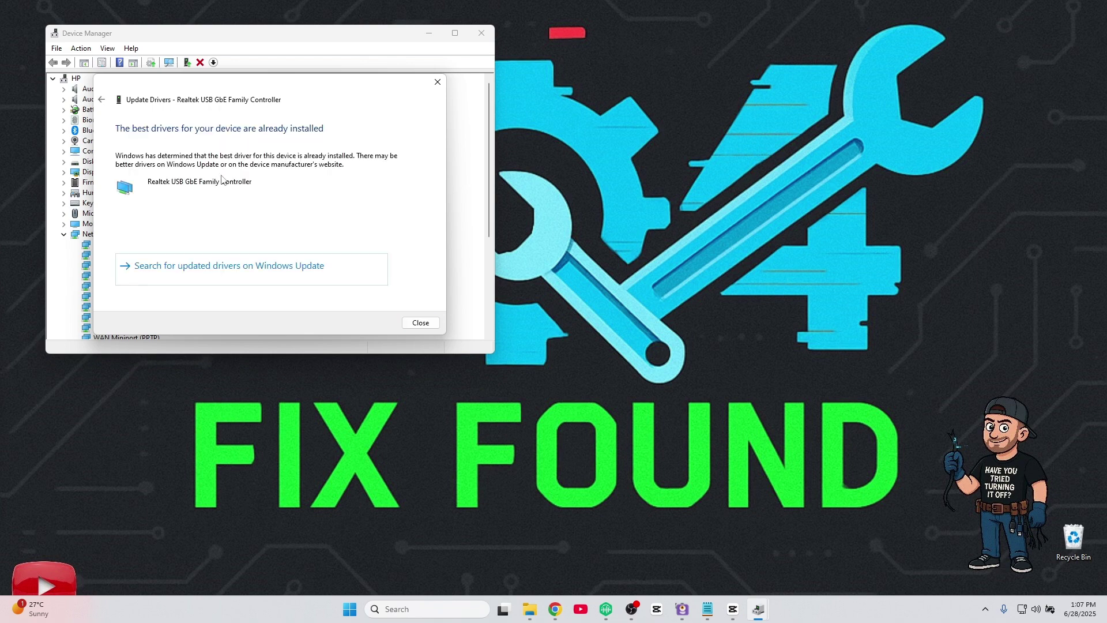
{"action": "left_click", "coordinate": [416, 324]}
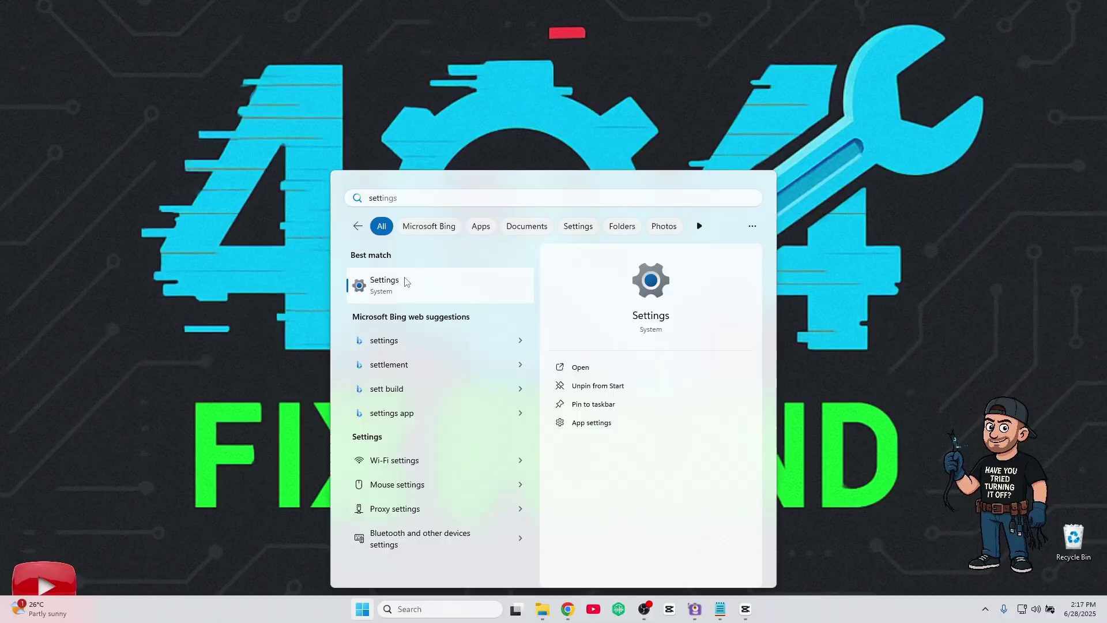
- Go to Advanced network settings > Network reset in Settings and choose Reset now
{"action": "left_click", "coordinate": [407, 281]}
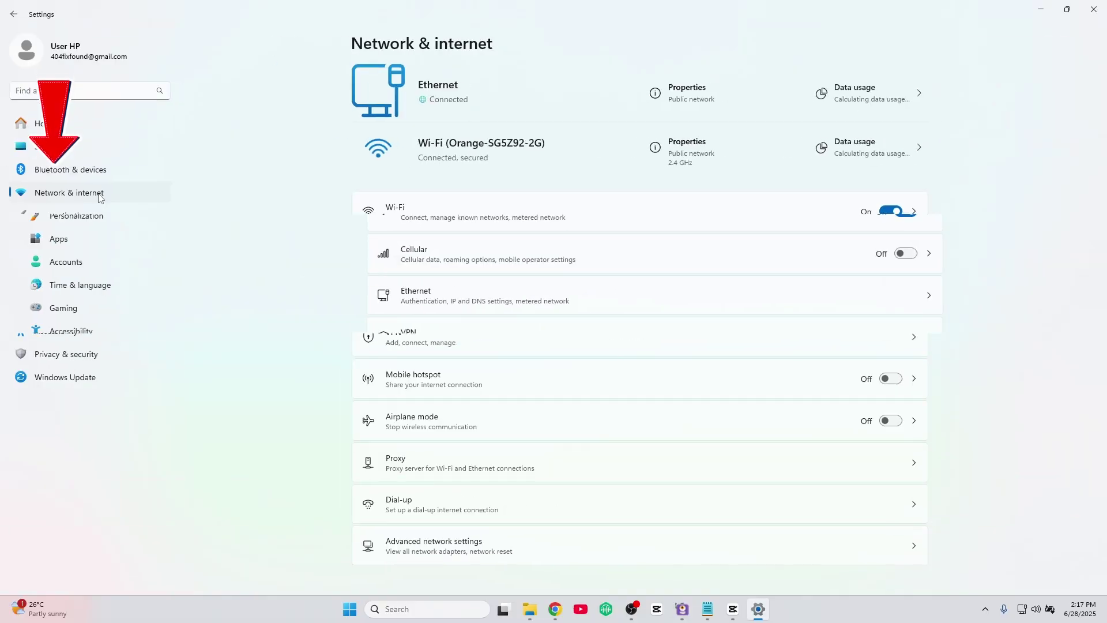
{"action": "left_click", "coordinate": [457, 547]}
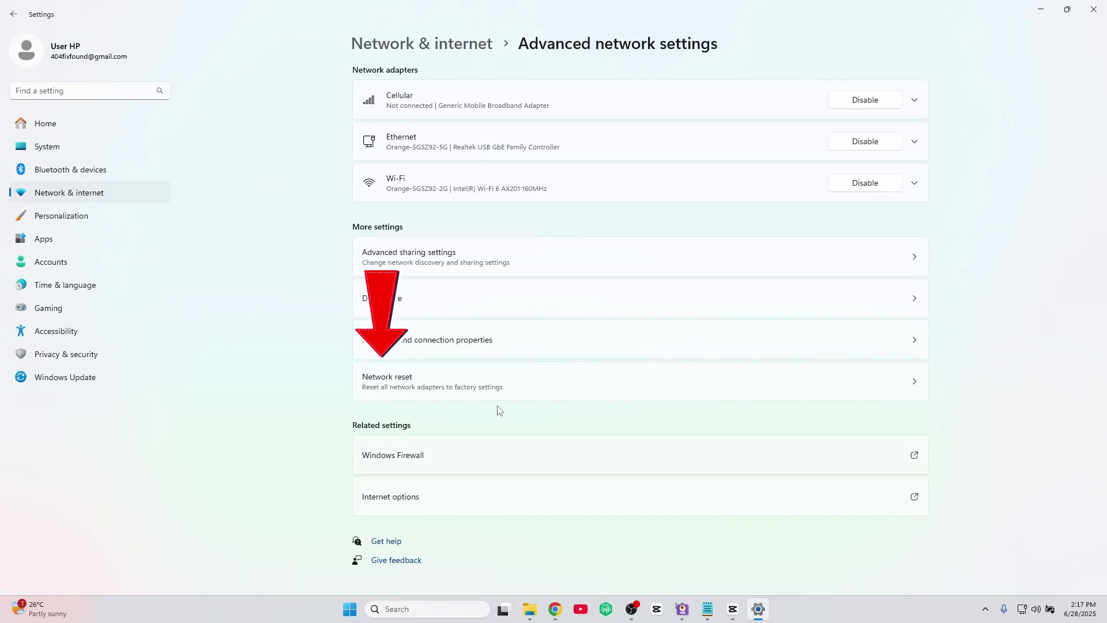
{"action": "left_click", "coordinate": [497, 382]}
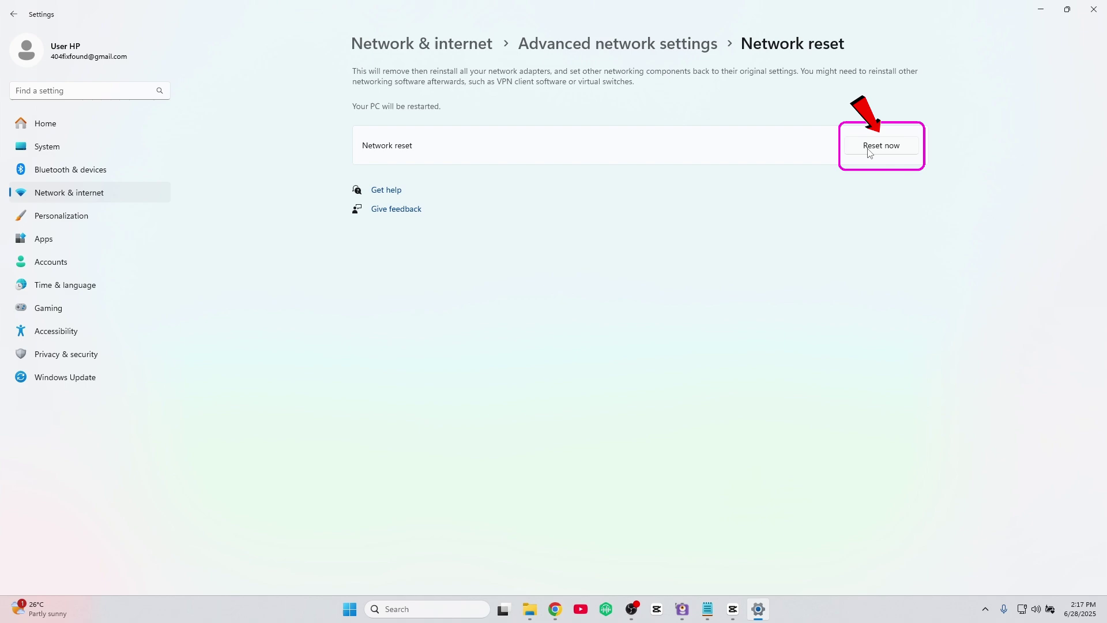
{"action": "left_click", "coordinate": [870, 149]}
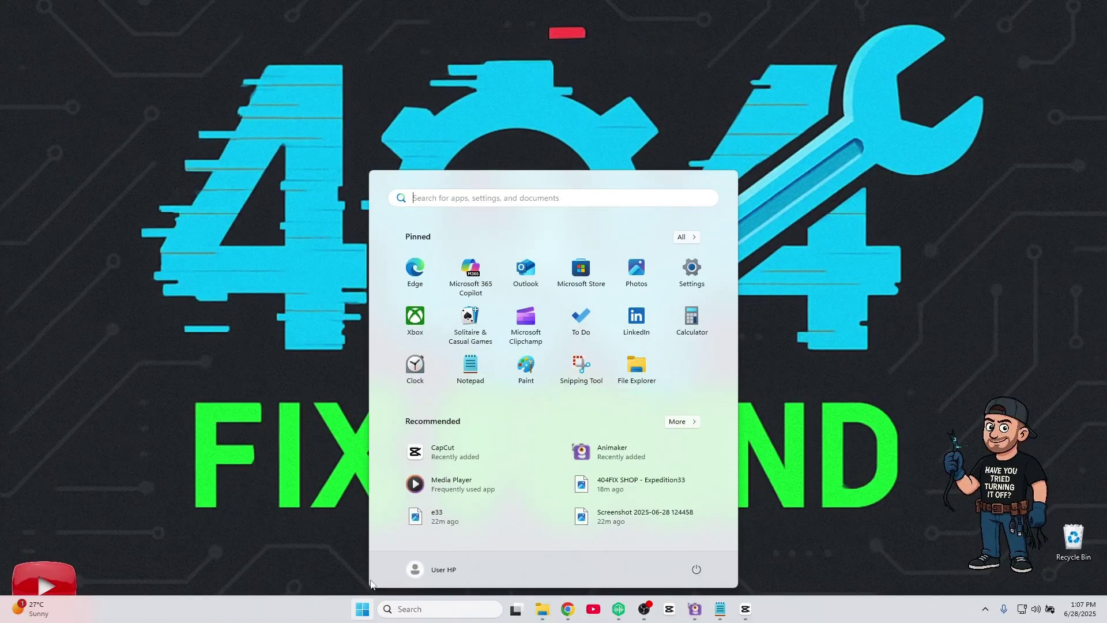
- In an administrator Command Prompt, run netsh winsock reset and netsh int ip reset
{"action": "type", "text": "cmd"}
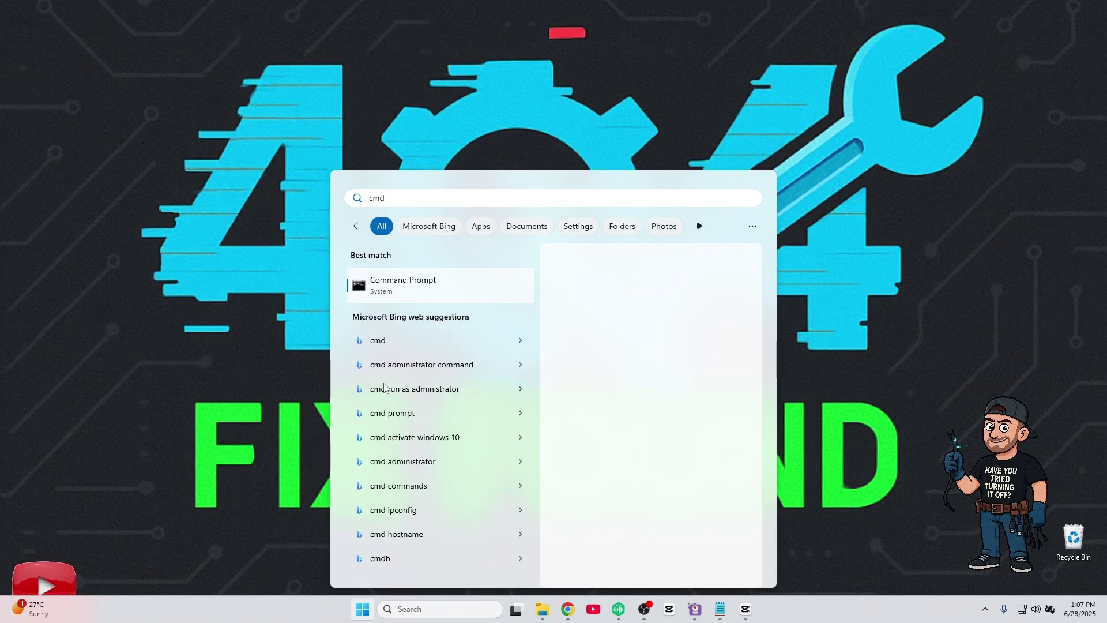
{"action": "left_click", "coordinate": [630, 385]}
{"action": "type", "text": "nets"}
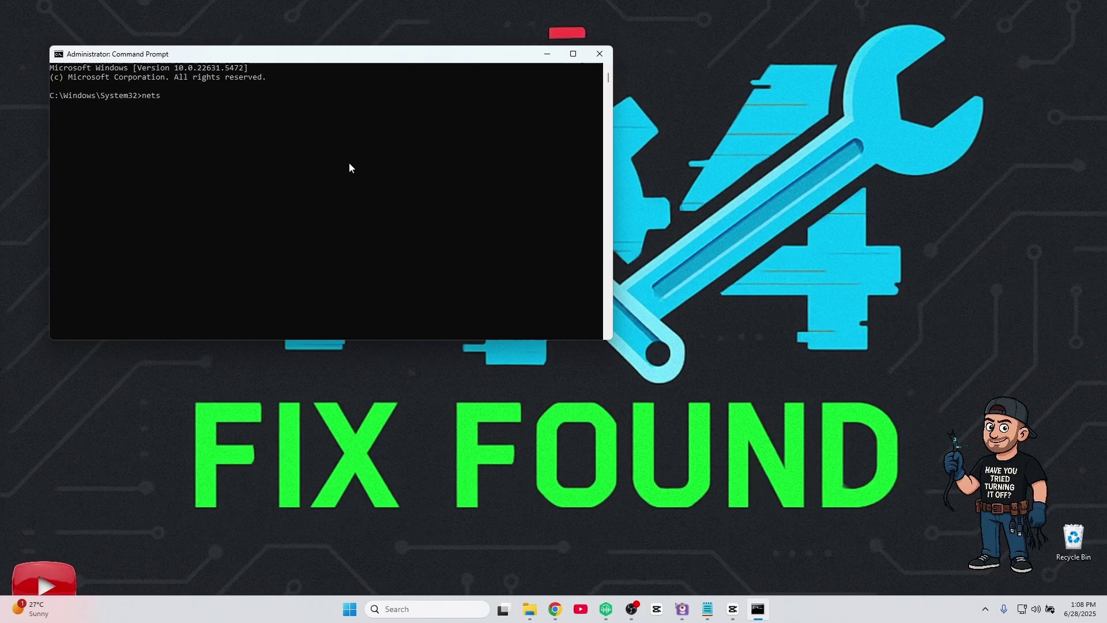
{"action": "type", "text": "h winsock reset"}
{"action": "key", "text": "Return"}
{"action": "type", "text": "netsh int ip reset"}
{"action": "key", "text": "Return"}
- Release and renew the IP addresses with ipconfig /release and ipconfig /renew
{"action": "type", "text": "ip config /re"}
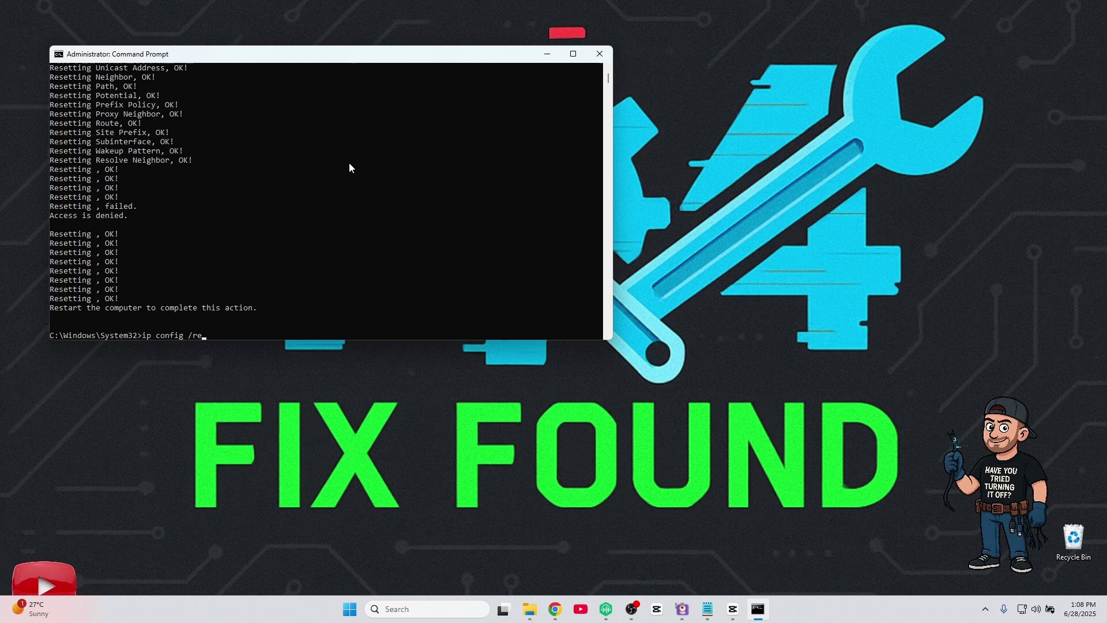
{"action": "type", "text": "lease"}
{"action": "key", "text": "Return"}
{"action": "type", "text": "ipconfig /release"}
{"action": "key", "text": "Return"}
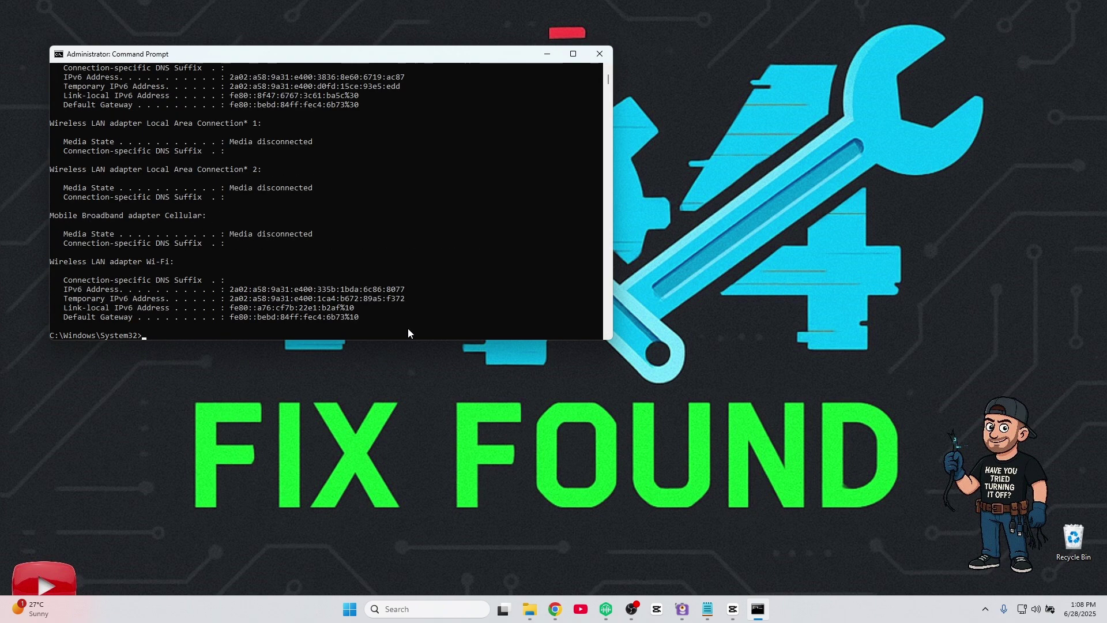
{"action": "type", "text": "ipconfig /renew"}
{"action": "key", "text": "Return"}
{"action": "type", "text": "ipconfig /f"}
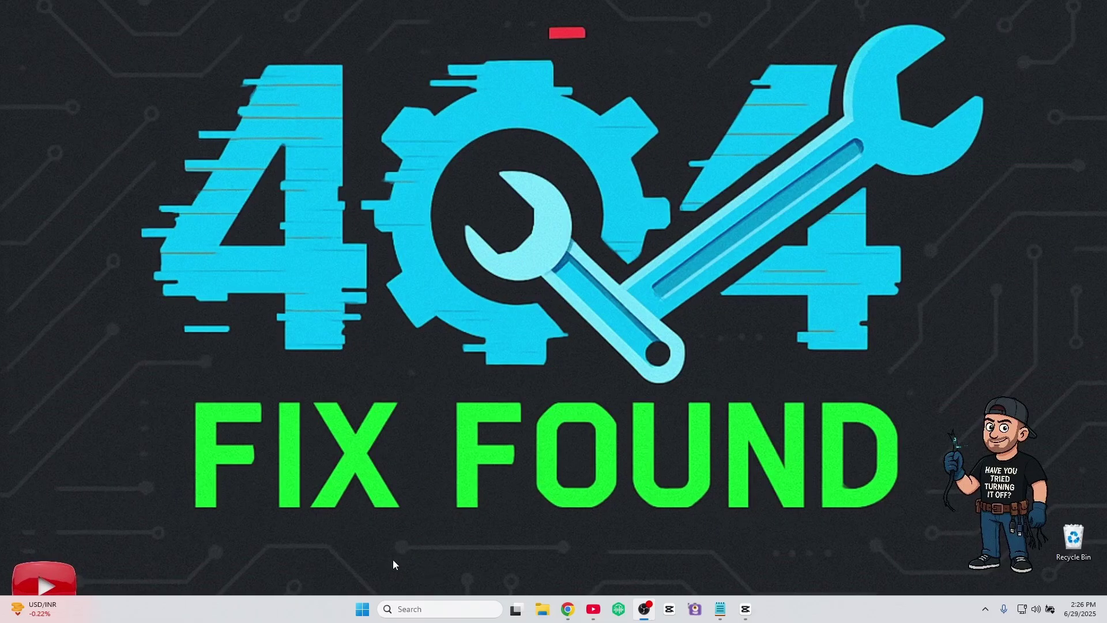
- Launch services.msc and jump the services list to the entries starting with D
{"action": "left_click", "coordinate": [362, 609]}
{"action": "type", "text": "s"}
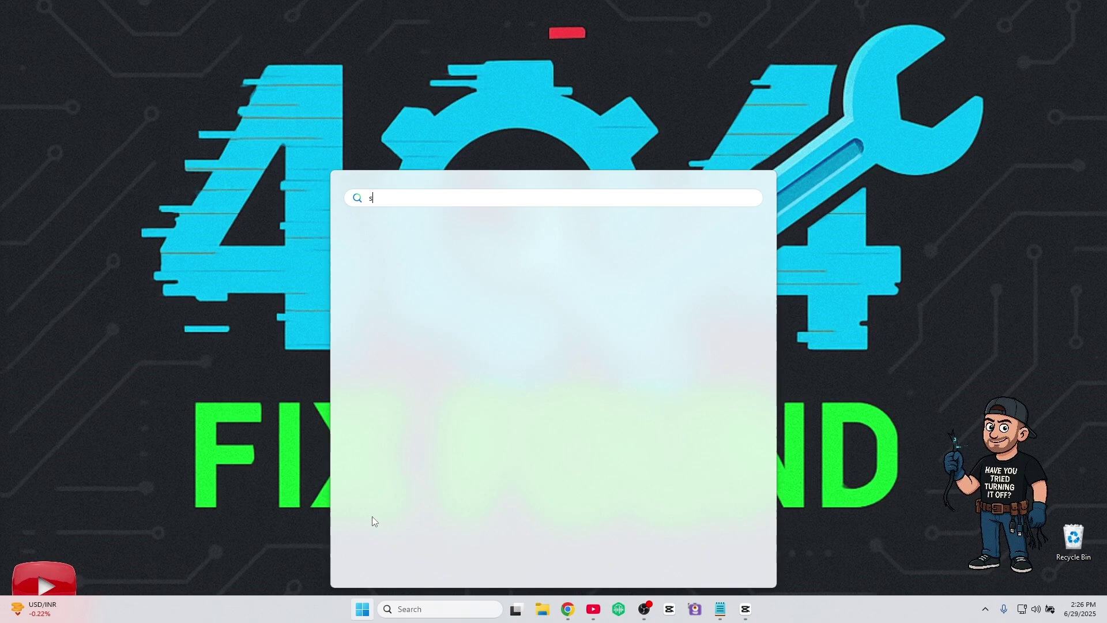
{"action": "type", "text": "ervices.msc"}
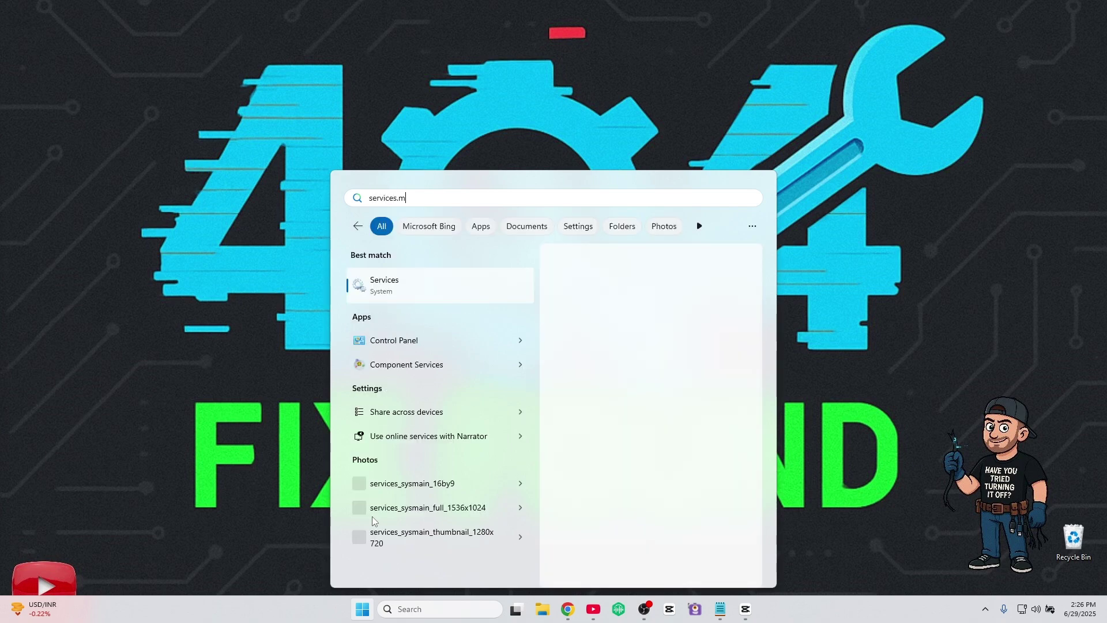
{"action": "left_click", "coordinate": [393, 284]}
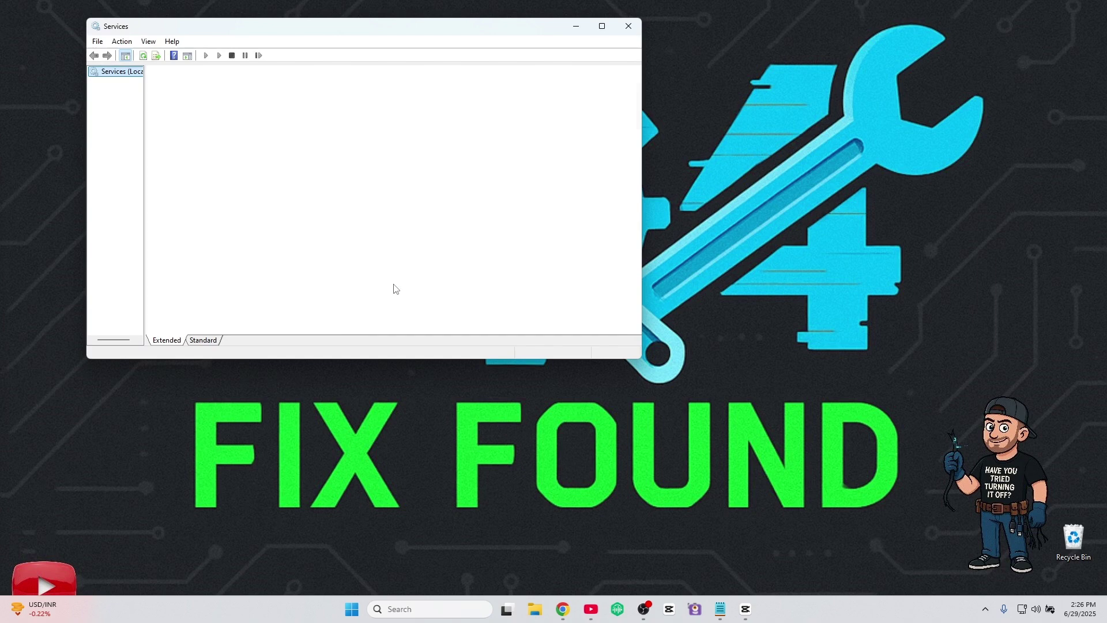
{"action": "left_click", "coordinate": [341, 188]}
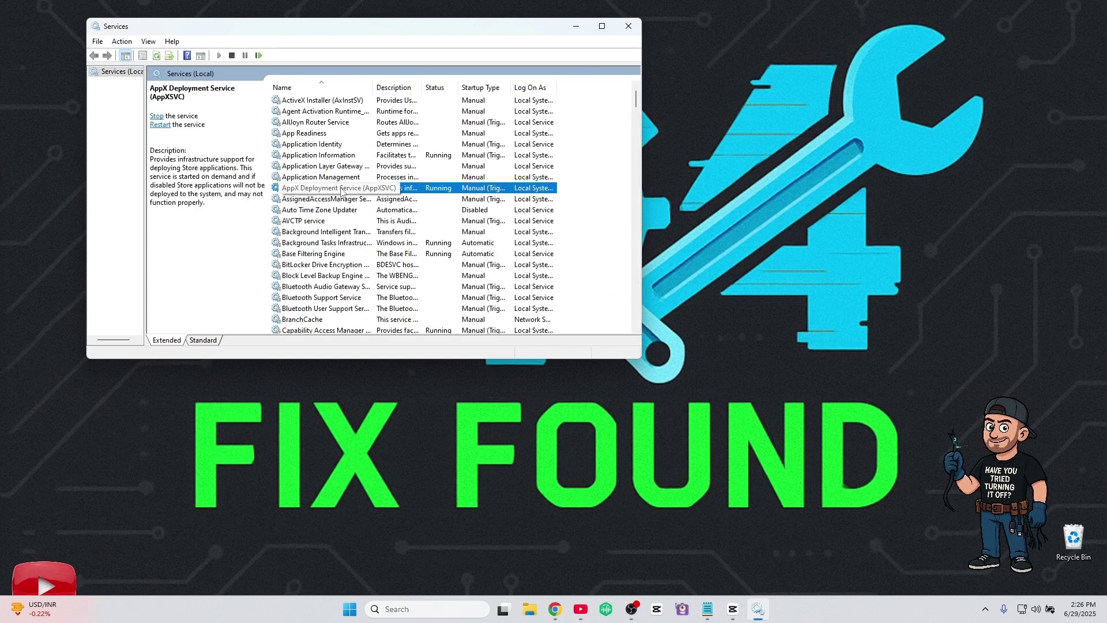
{"action": "key", "text": "d"}
{"action": "key", "text": "Down"}
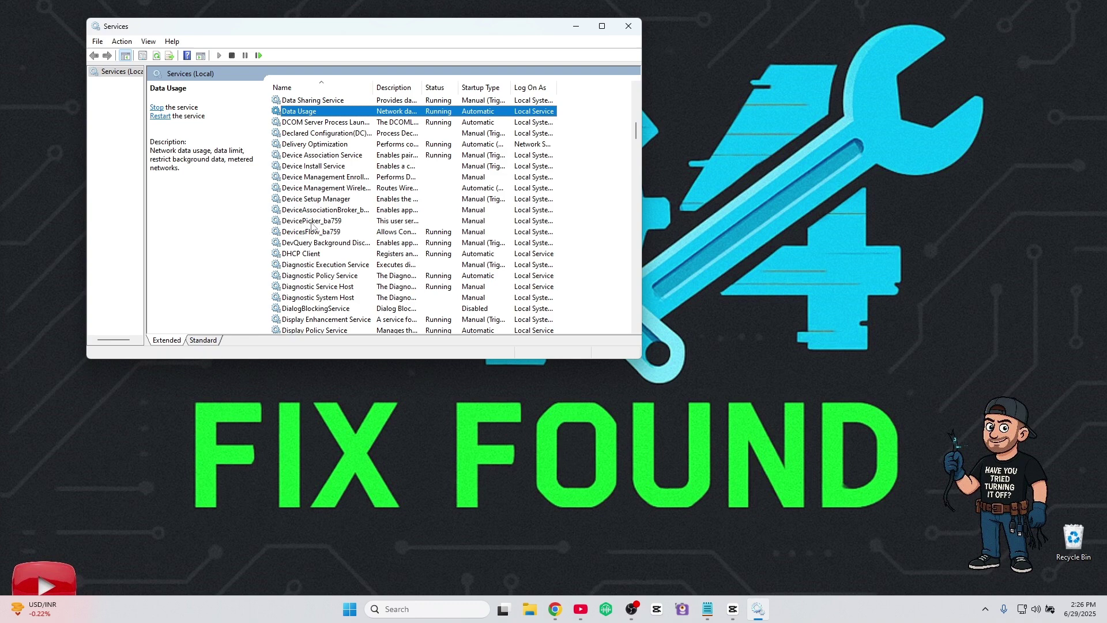
- Set the DHCP Client service's startup type to Automatic
{"action": "left_click", "coordinate": [317, 254]}
{"action": "double_click", "coordinate": [317, 255]}
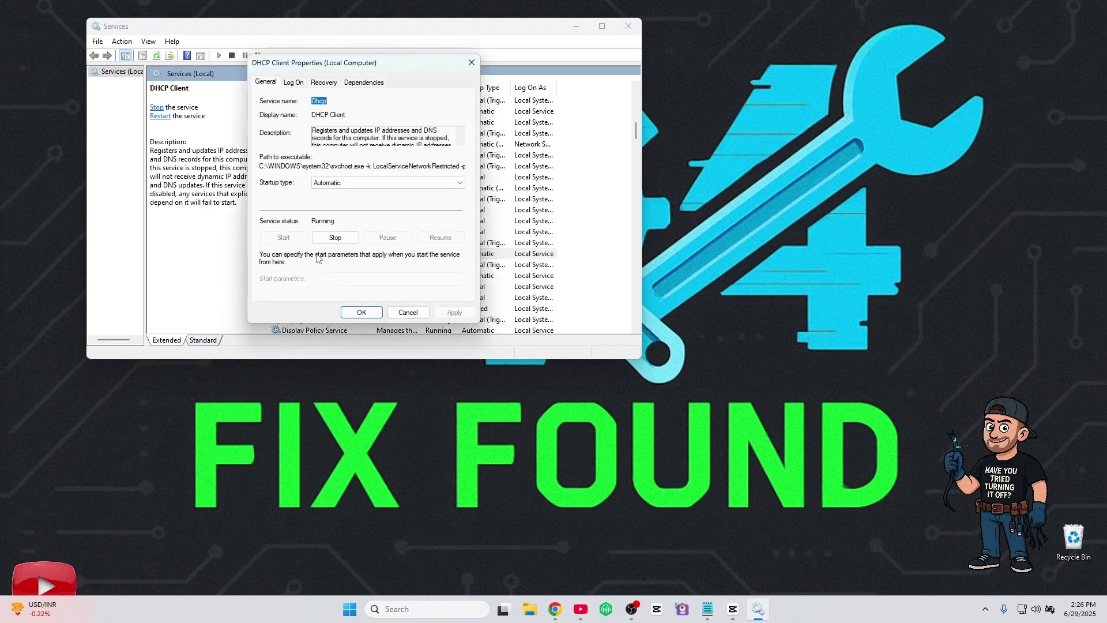
{"action": "left_click", "coordinate": [371, 183]}
{"action": "left_click", "coordinate": [340, 200]}
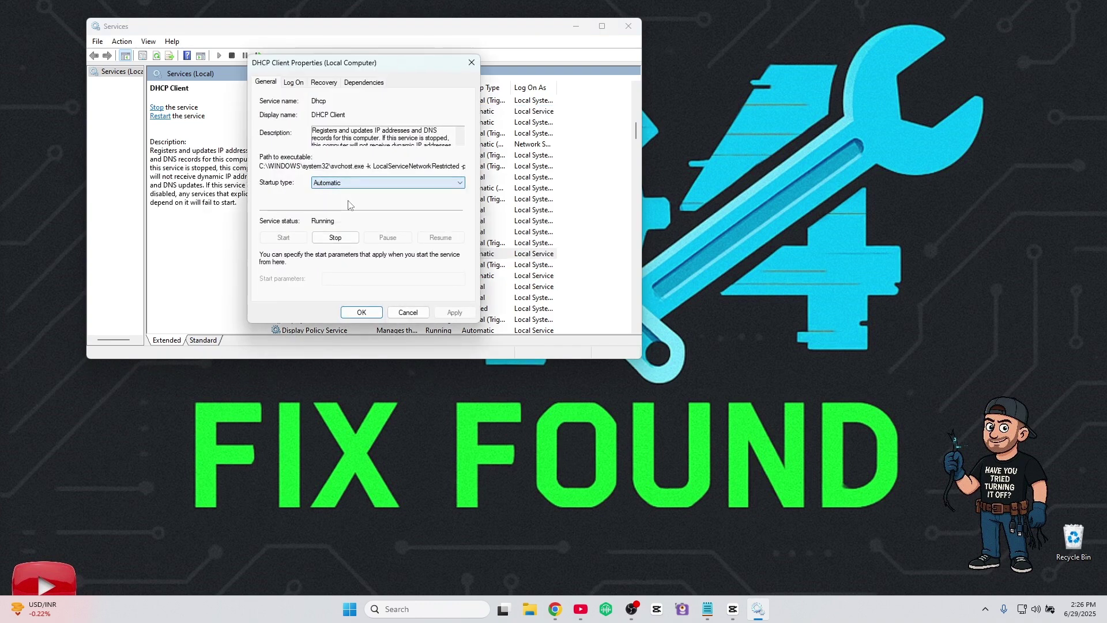
{"action": "left_click", "coordinate": [367, 313]}
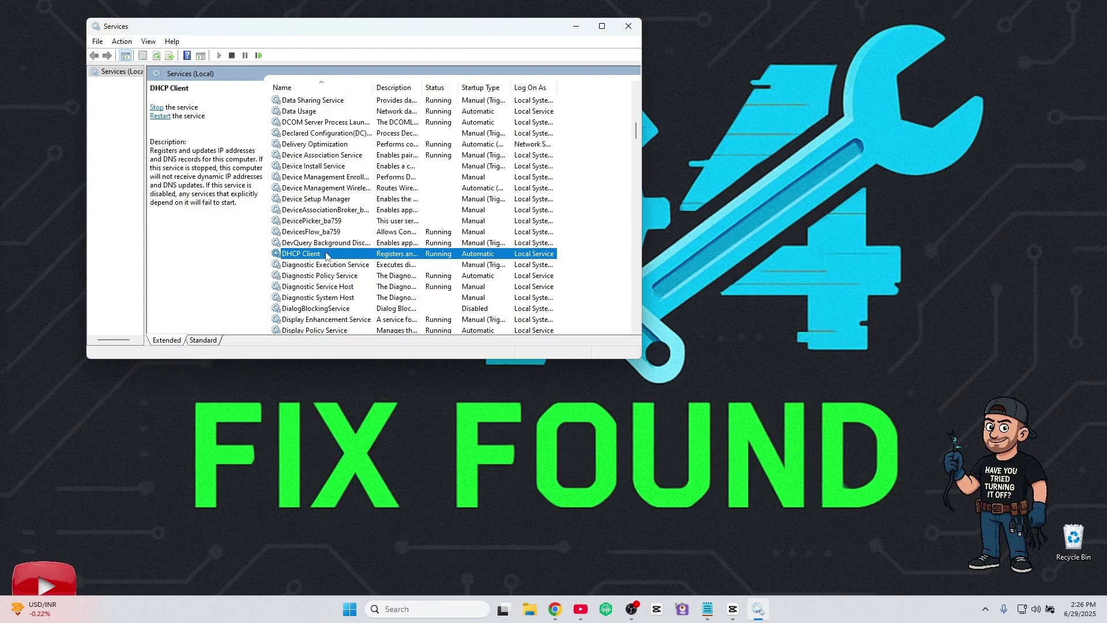
- Review the DNS Client properties to confirm its startup type is Automatic
{"action": "key", "text": "Down"}
{"action": "scroll", "coordinate": [326, 256], "scroll_direction": "down", "scroll_amount": 3}
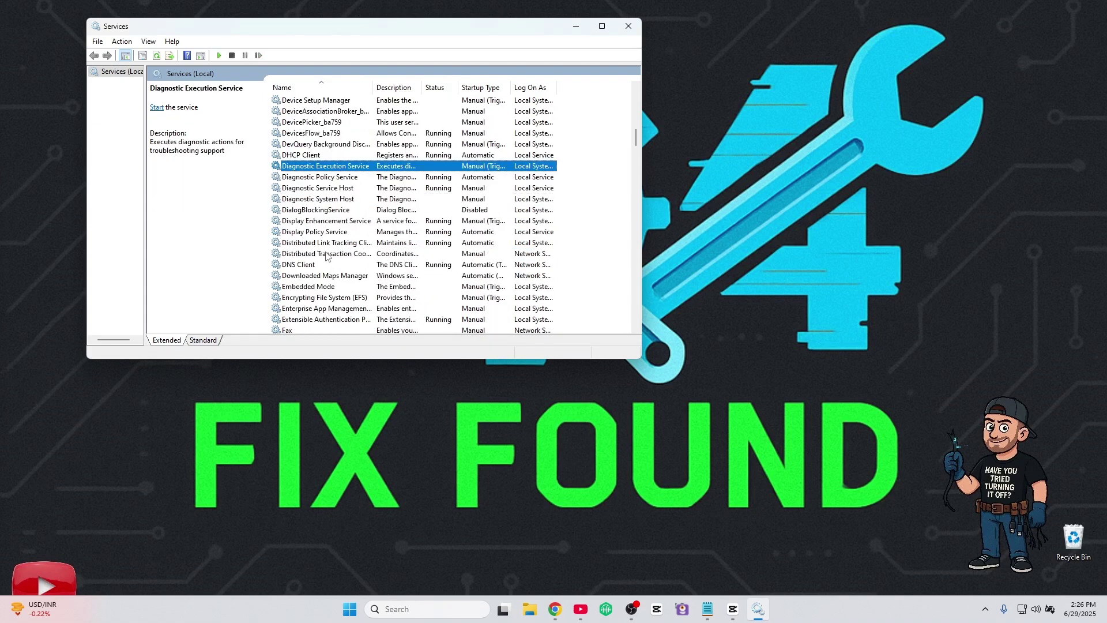
{"action": "left_click", "coordinate": [311, 266]}
{"action": "double_click", "coordinate": [341, 268]}
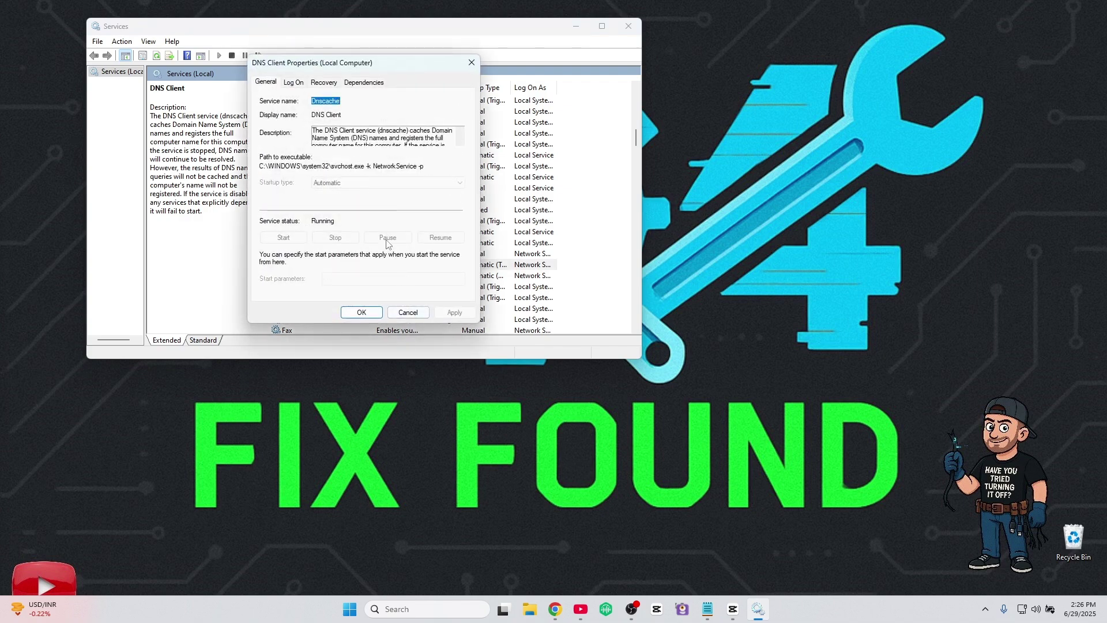
{"action": "left_click", "coordinate": [359, 312]}
{"action": "left_click", "coordinate": [320, 265]}
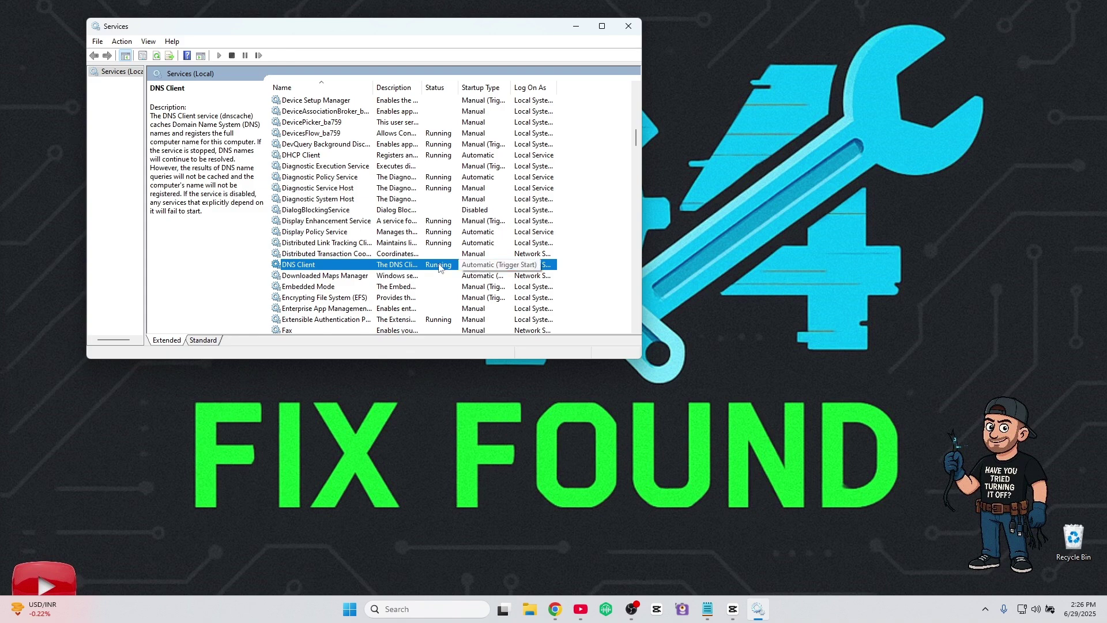
- Set the Network Connections service's startup type to Automatic and apply it
{"action": "key", "text": "n"}
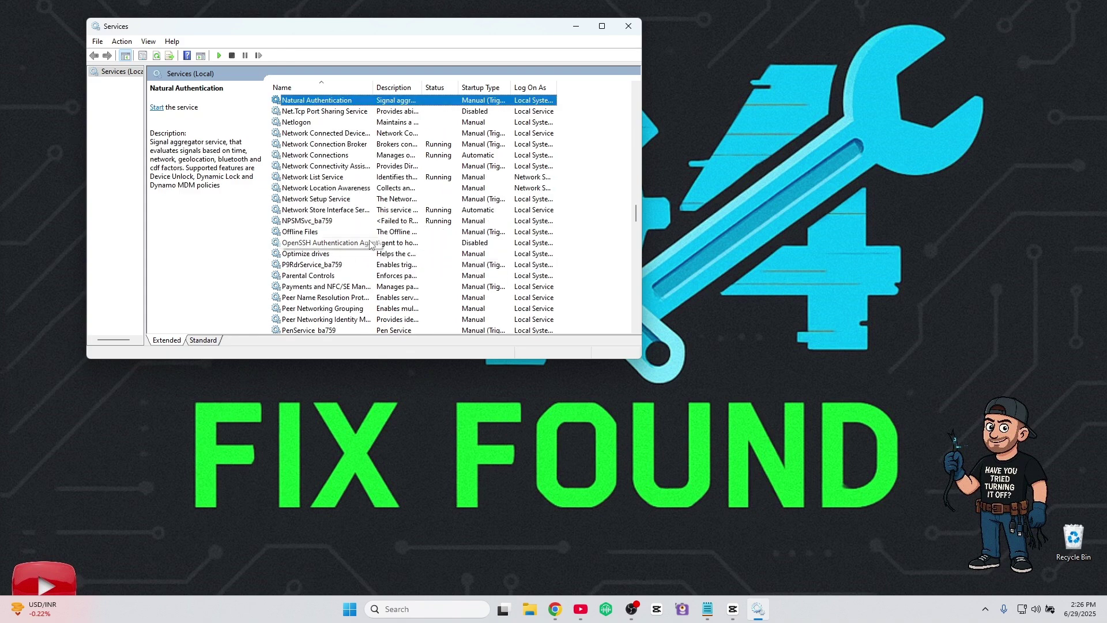
{"action": "scroll", "coordinate": [340, 201], "scroll_direction": "down", "scroll_amount": 1}
{"action": "double_click", "coordinate": [333, 123]}
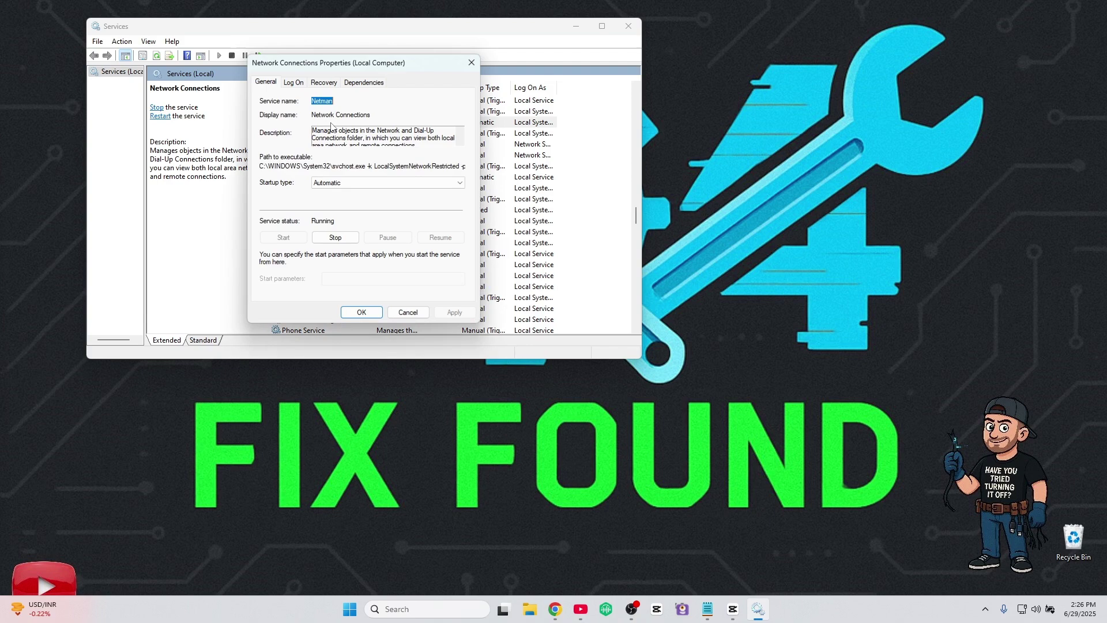
{"action": "left_click", "coordinate": [368, 183]}
{"action": "left_click", "coordinate": [357, 200]}
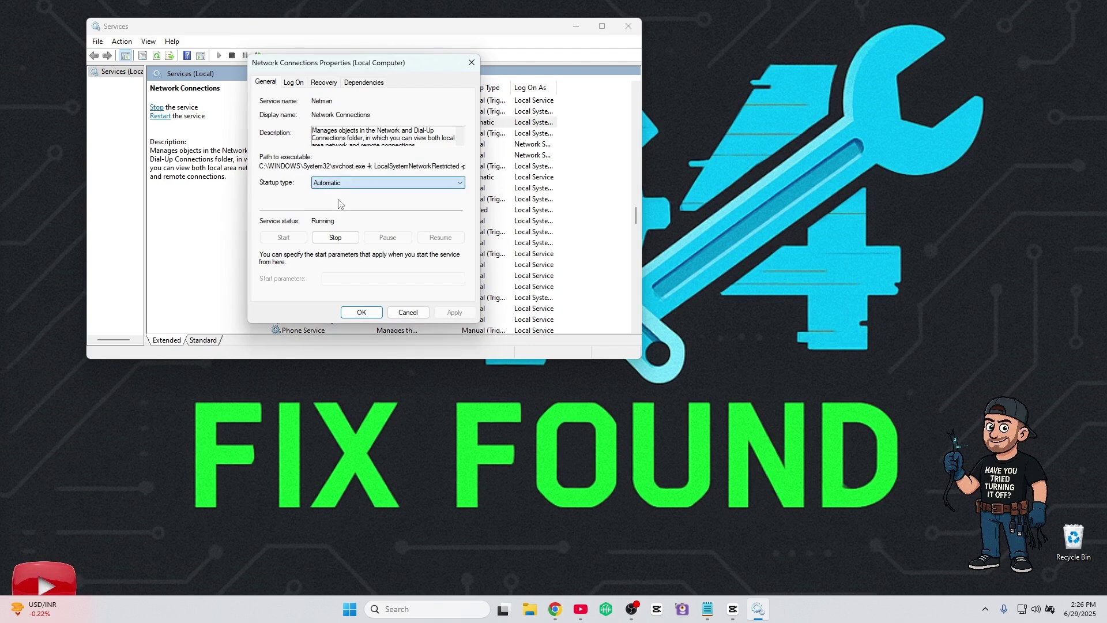
{"action": "left_click", "coordinate": [454, 313]}
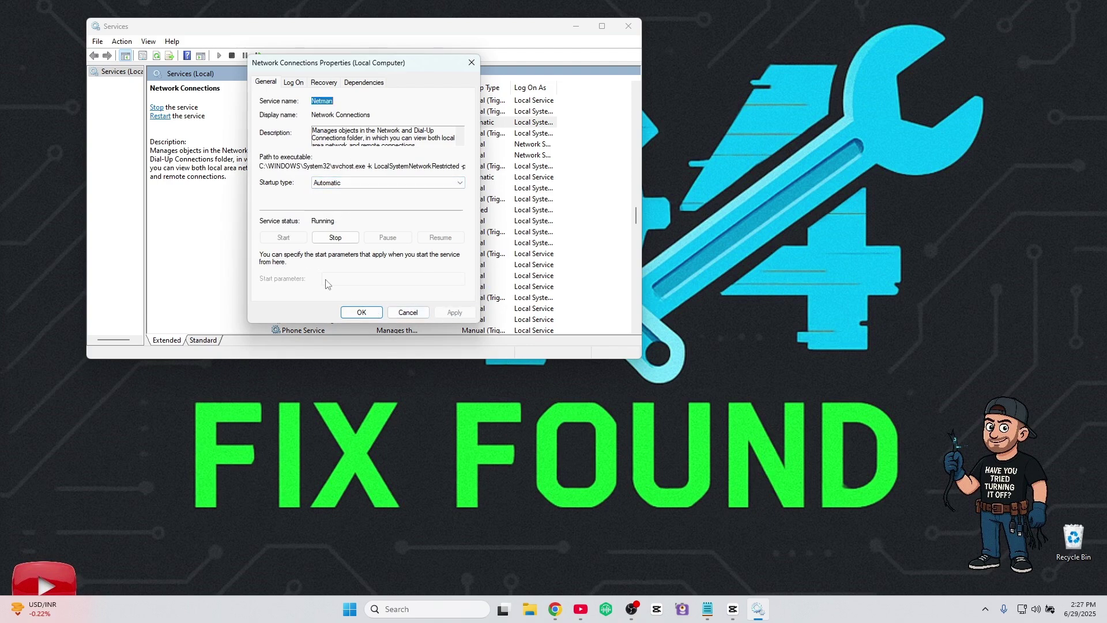
{"action": "left_click", "coordinate": [361, 312]}
- Set the Wired AutoConfig service's startup type to Automatic
{"action": "scroll", "coordinate": [318, 308], "scroll_direction": "down", "scroll_amount": 15}
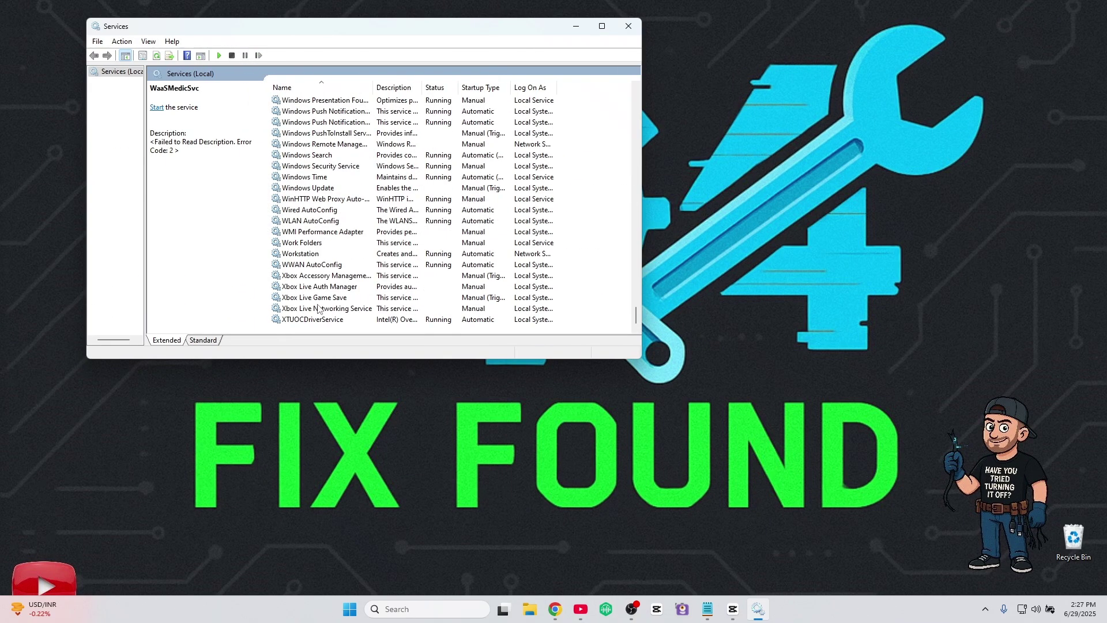
{"action": "double_click", "coordinate": [328, 209]}
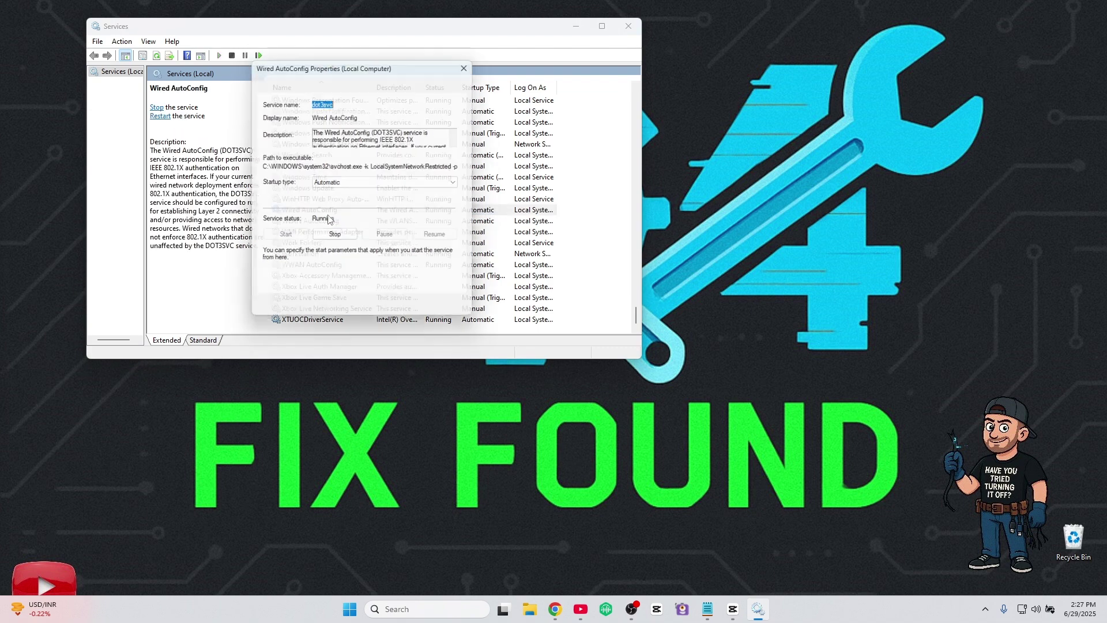
{"action": "left_click", "coordinate": [365, 183]}
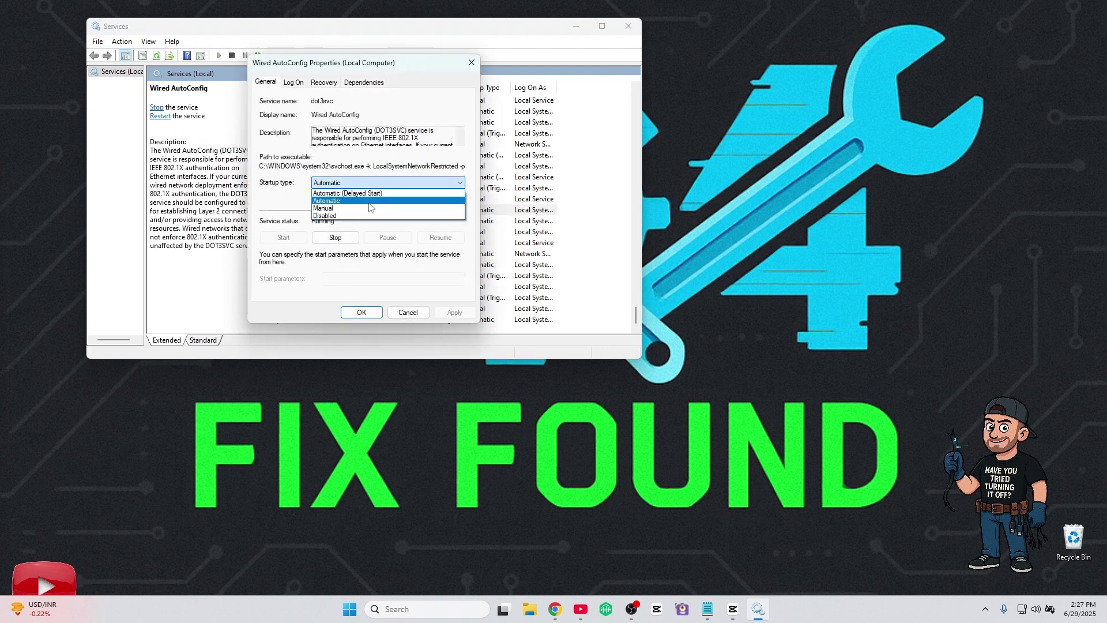
{"action": "left_click", "coordinate": [370, 202]}
{"action": "left_click", "coordinate": [380, 312]}
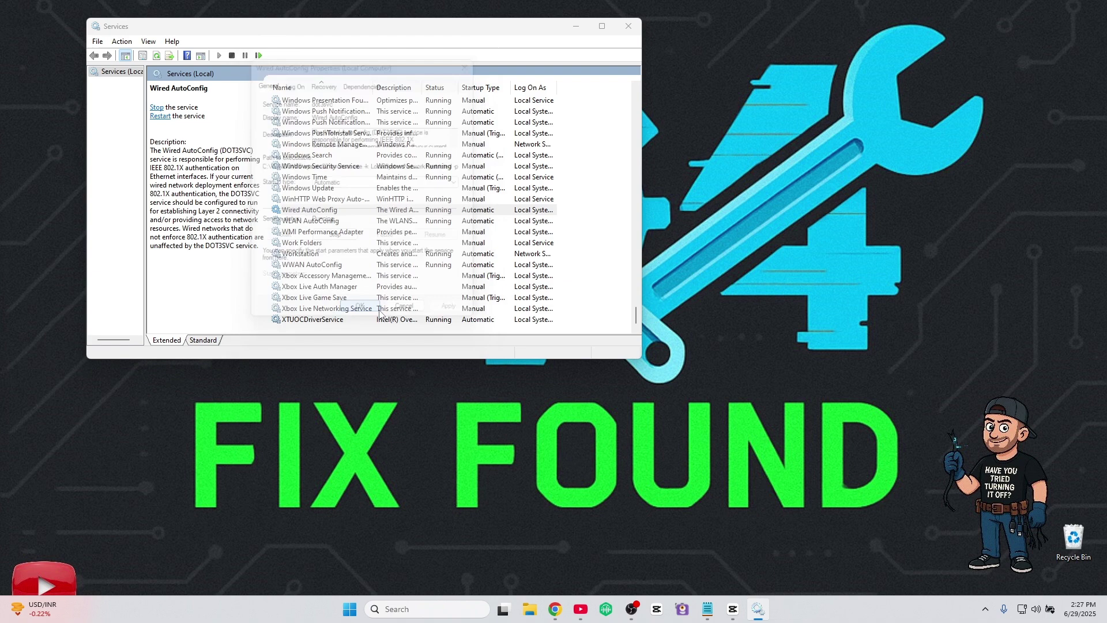